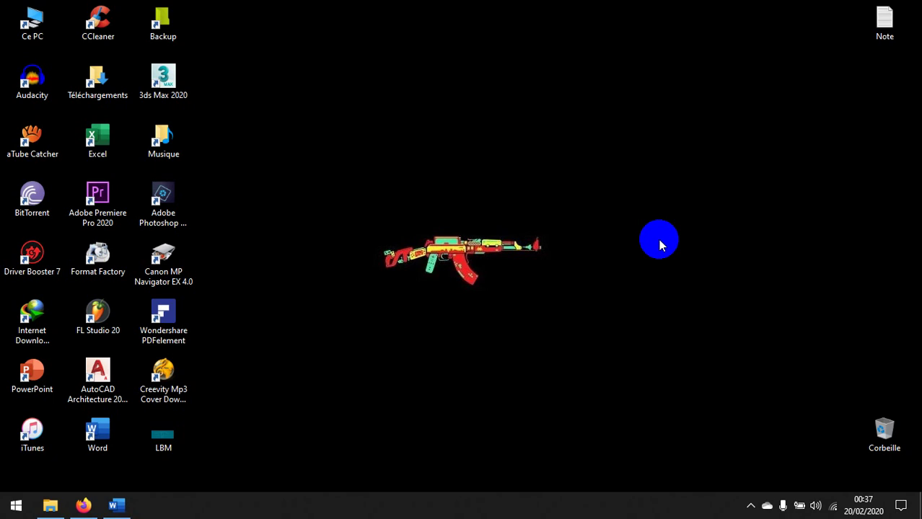
Switch to the "projet ws" document in Word and review its cover page through to the start of the introduction
click(114, 505)
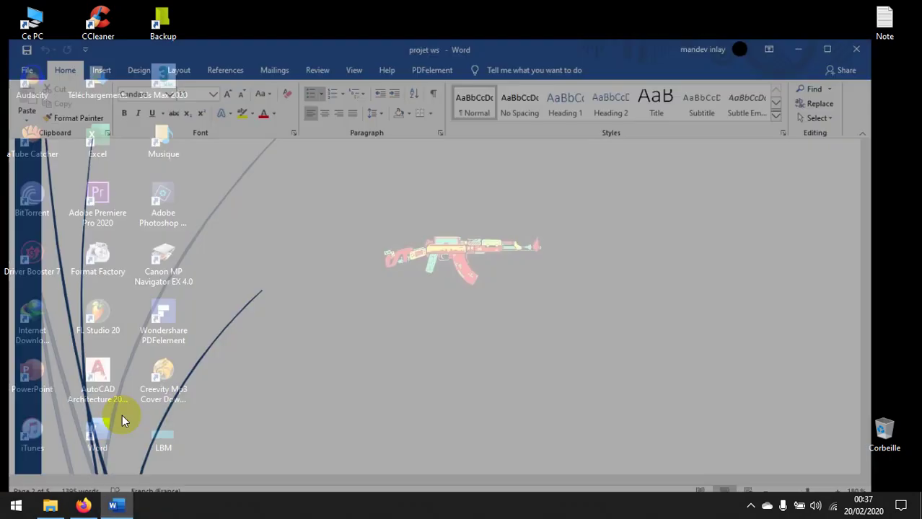
scroll(188, 261, up, 3)
scroll(188, 261, down, 3)
scroll(189, 260, up, 2)
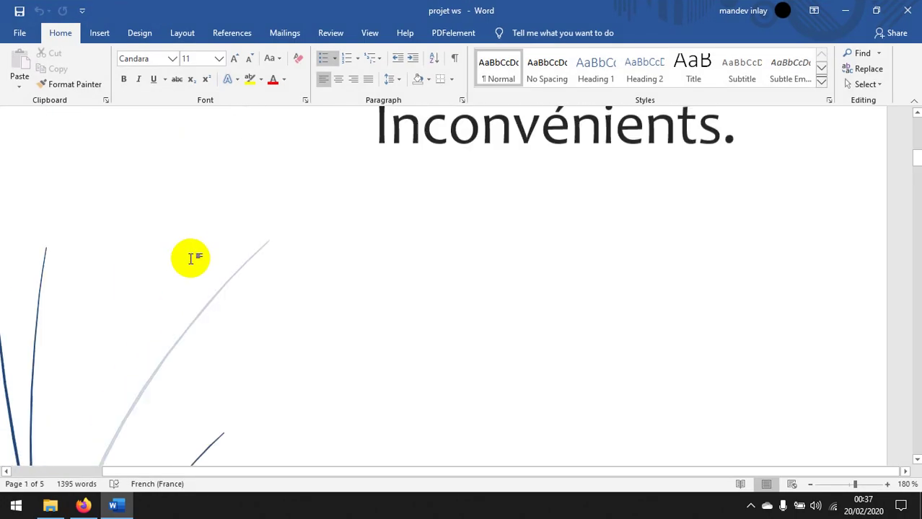
scroll(190, 258, up, 5)
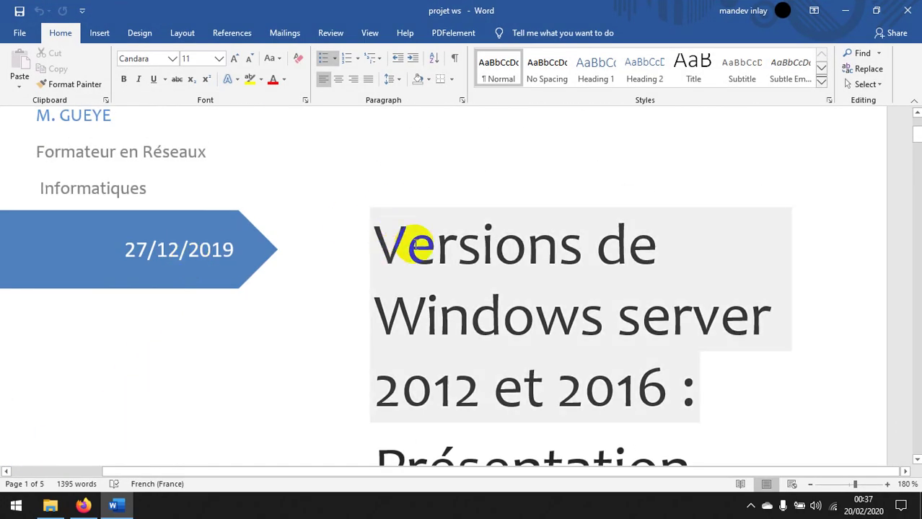
scroll(416, 238, down, 3)
scroll(477, 194, down, 2)
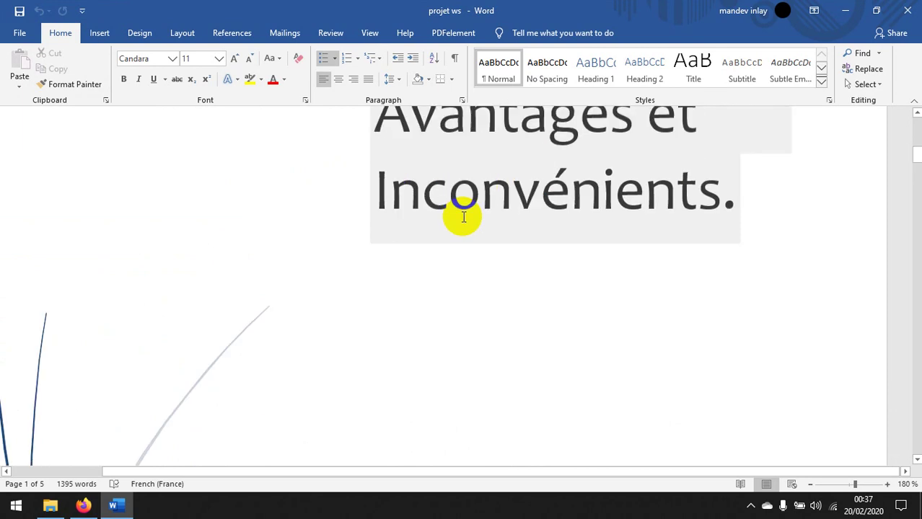
scroll(464, 217, down, 2)
scroll(598, 195, down, 4)
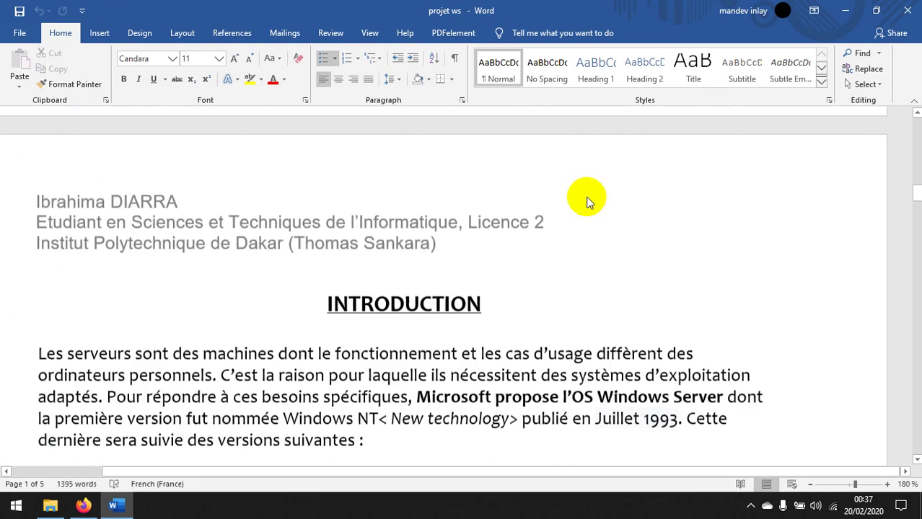
scroll(584, 194, up, 3)
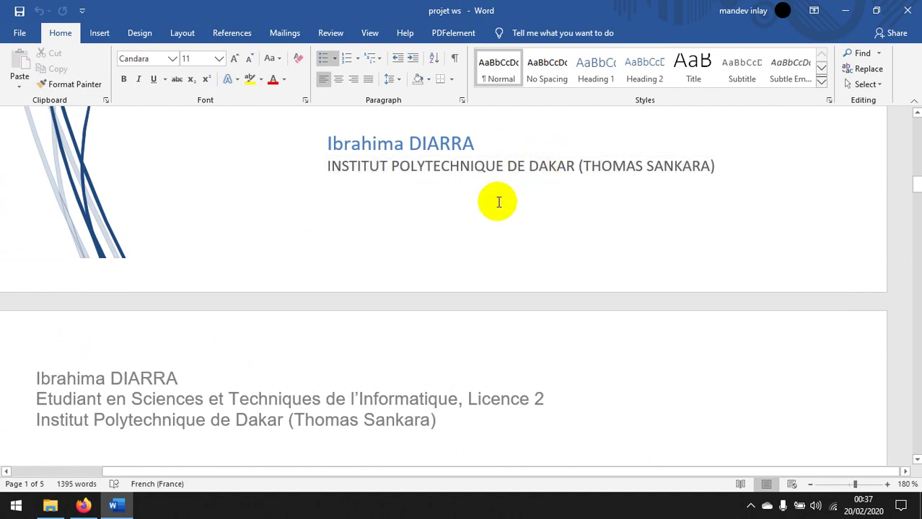
scroll(497, 202, down, 2)
scroll(498, 201, down, 2)
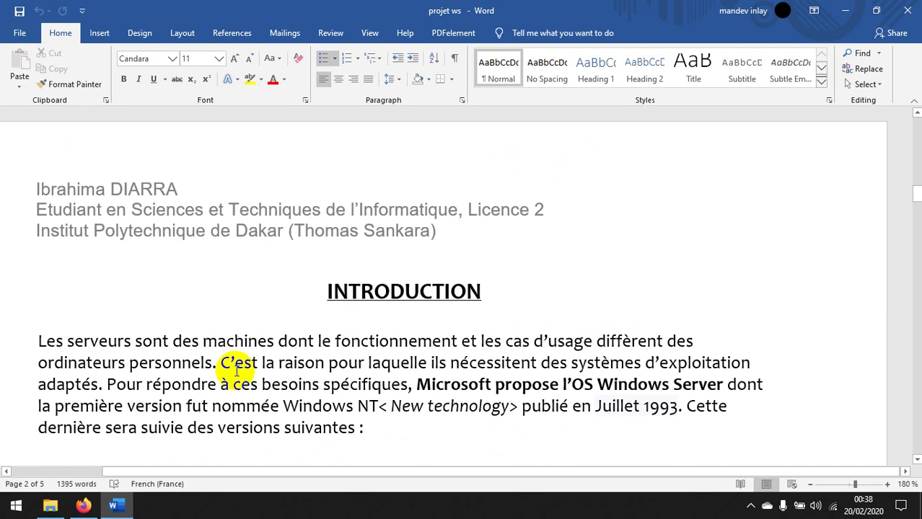
Read the introduction and the list of Windows Server release dates, marking the 2000, 2012 and 2012 R2 entries while reading
drag(481, 342, 562, 341)
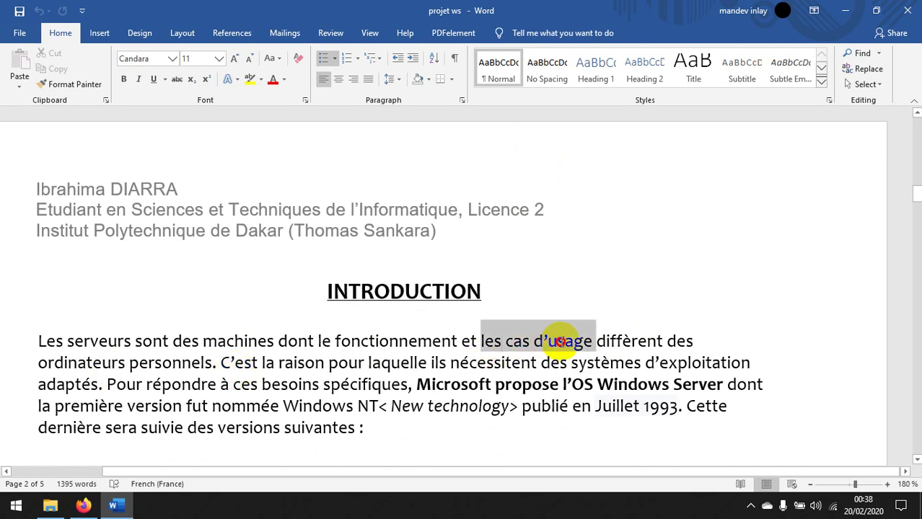
click(562, 260)
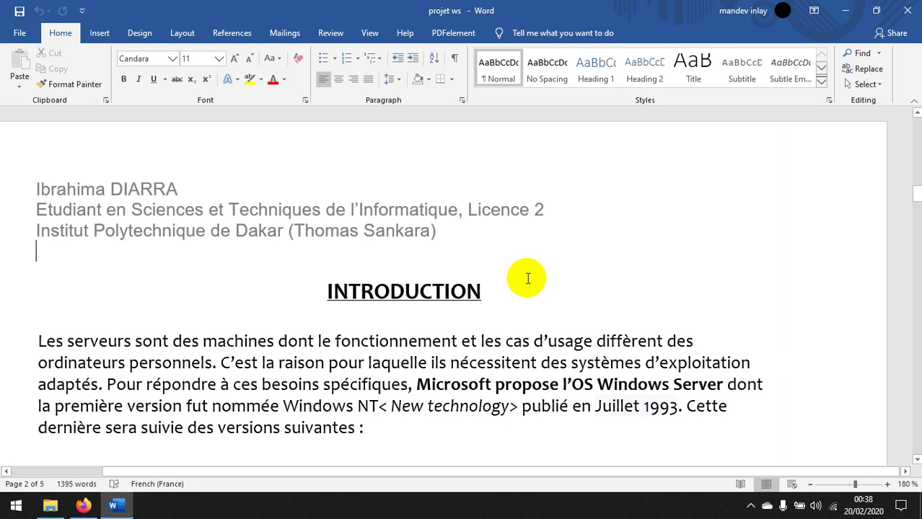
scroll(531, 277, down, 3)
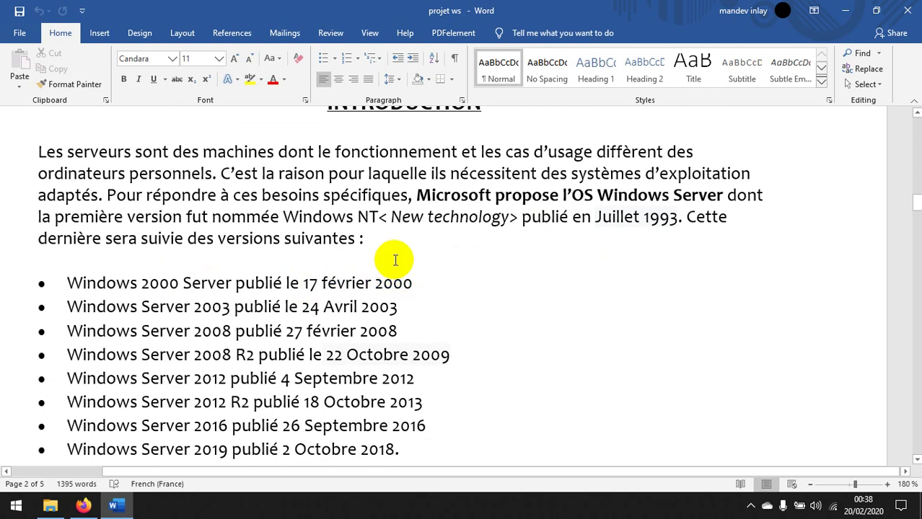
scroll(303, 262, down, 2)
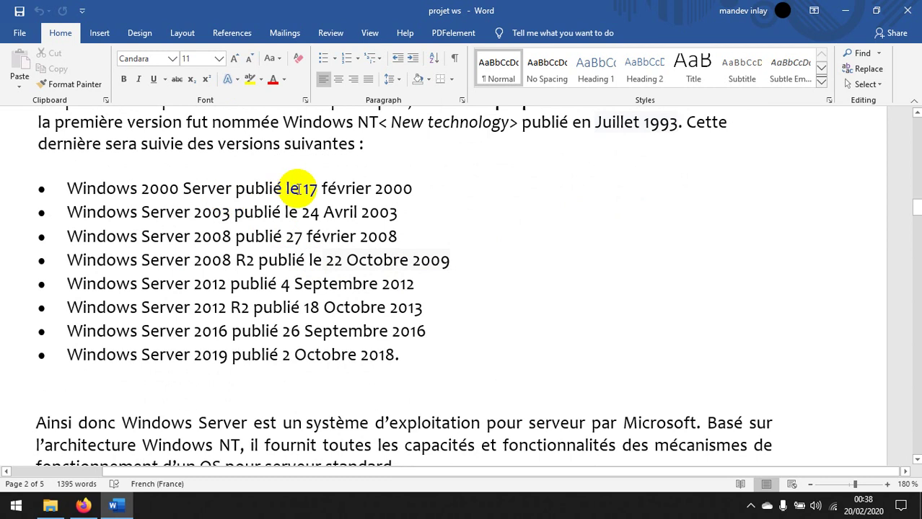
drag(294, 194, 436, 192)
click(444, 191)
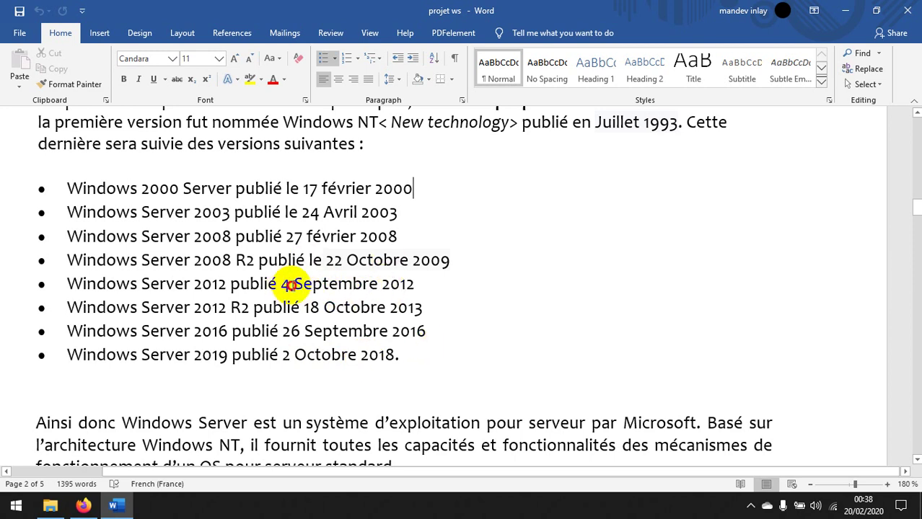
drag(281, 284, 417, 288)
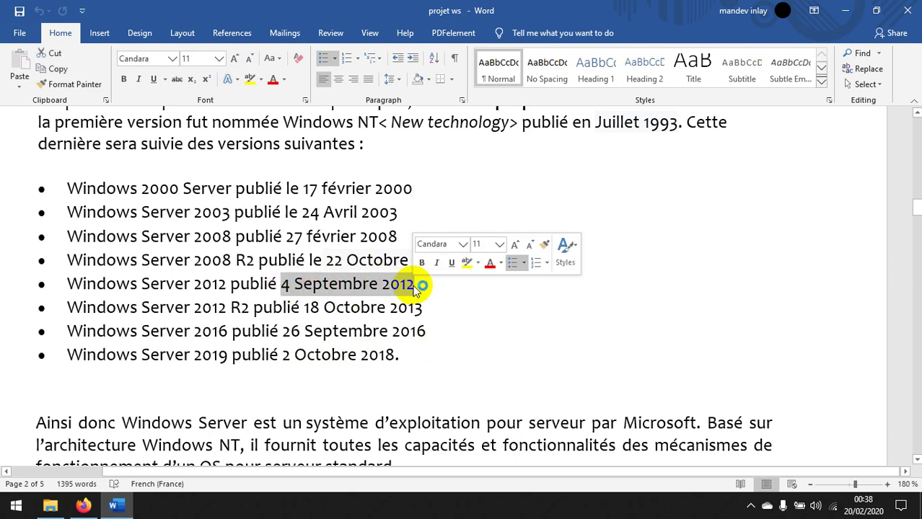
click(498, 317)
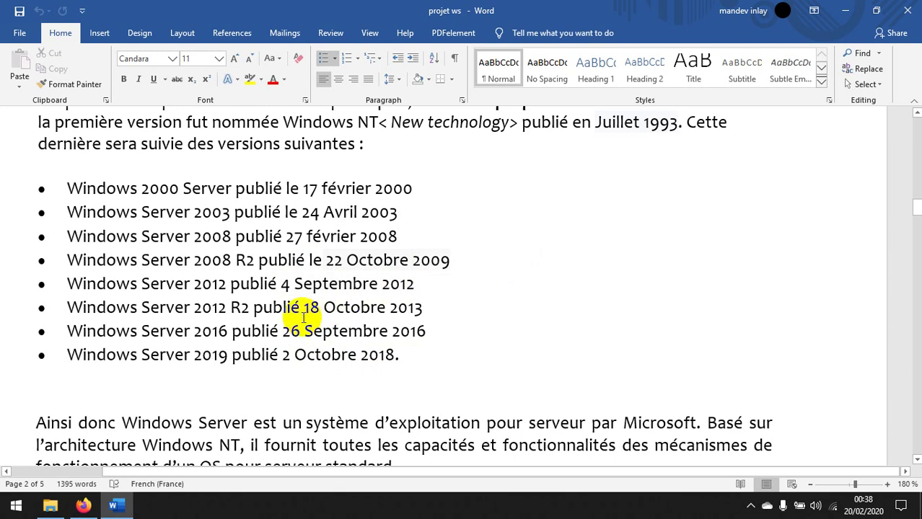
drag(232, 307, 432, 314)
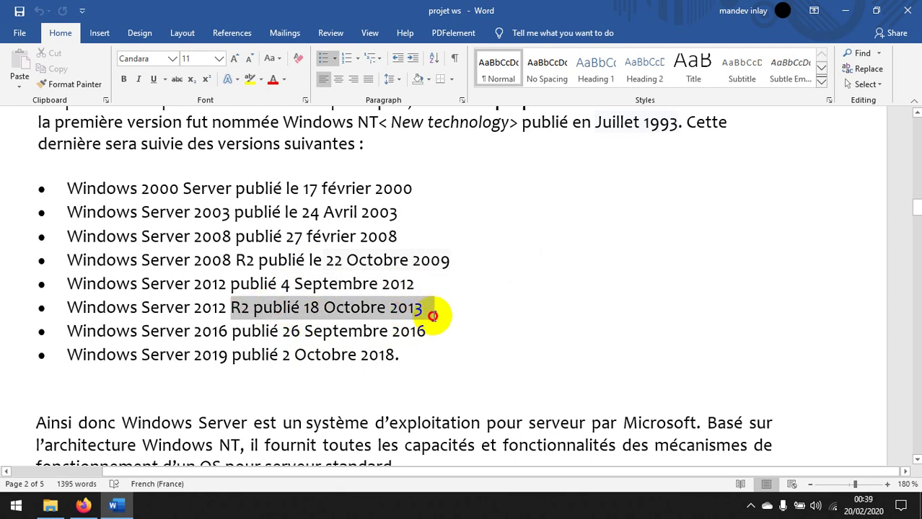
click(494, 337)
Read the overview of server features and the Windows Server 2012 Foundation section, up to the Essentials heading
scroll(494, 338, down, 12)
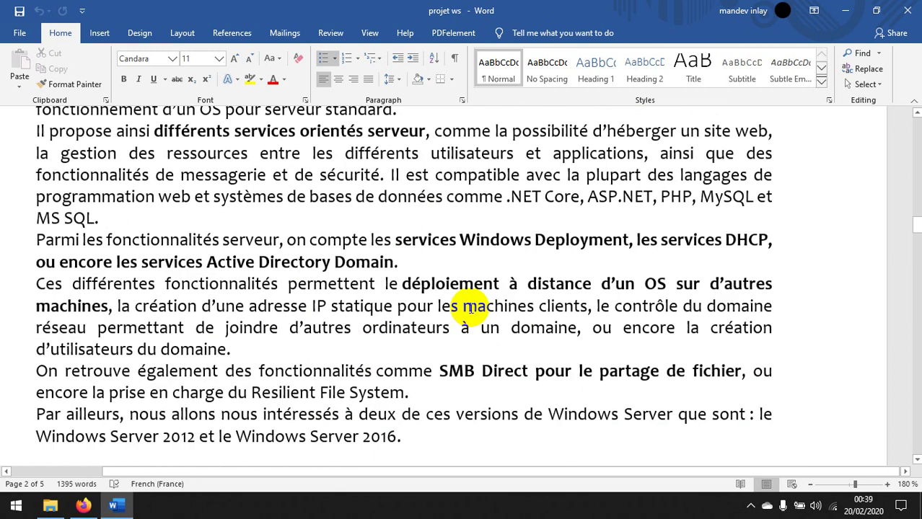
scroll(449, 278, up, 2)
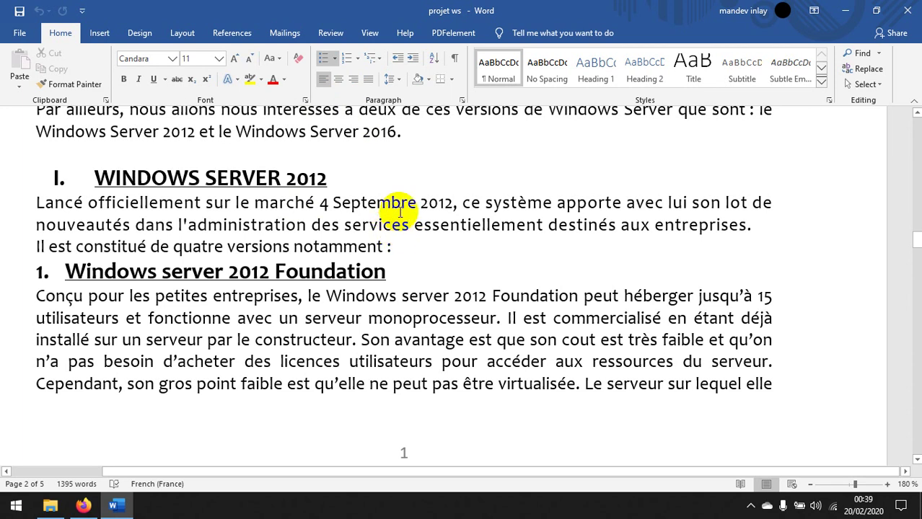
scroll(418, 258, down, 1)
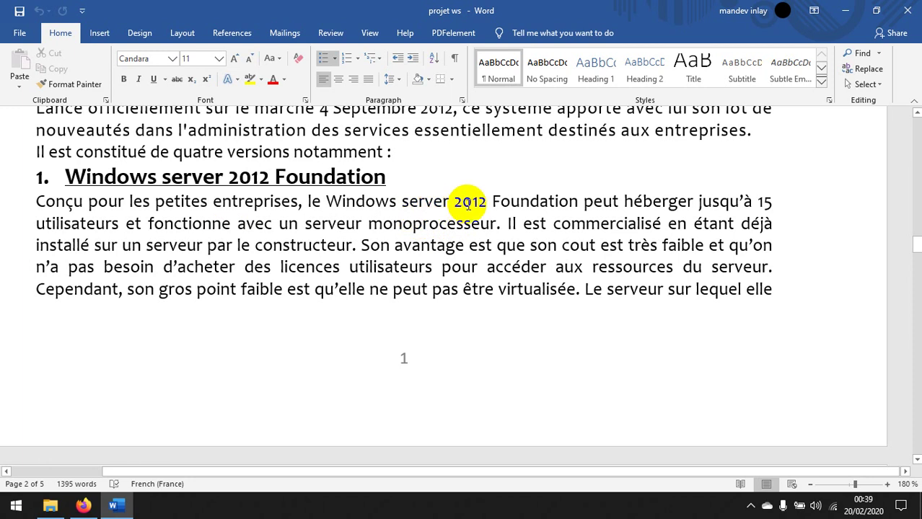
scroll(386, 172, down, 5)
scroll(386, 171, down, 10)
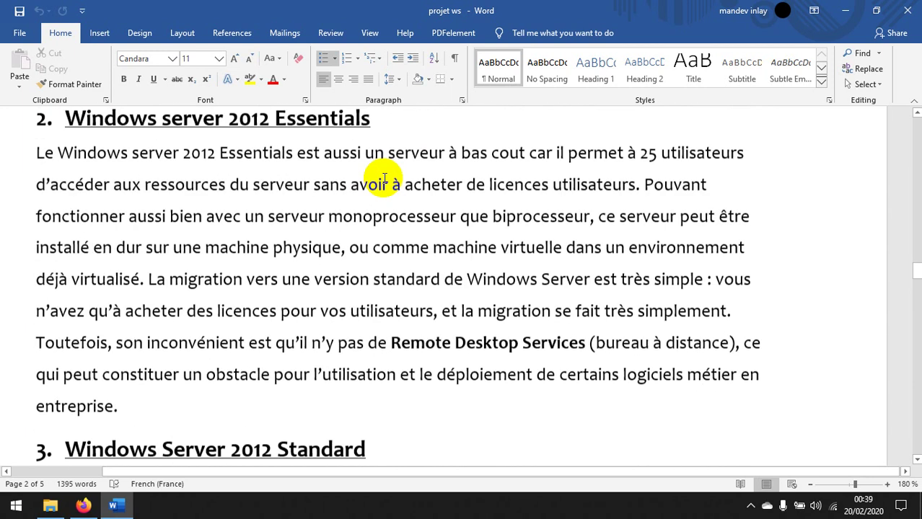
scroll(329, 160, up, 5)
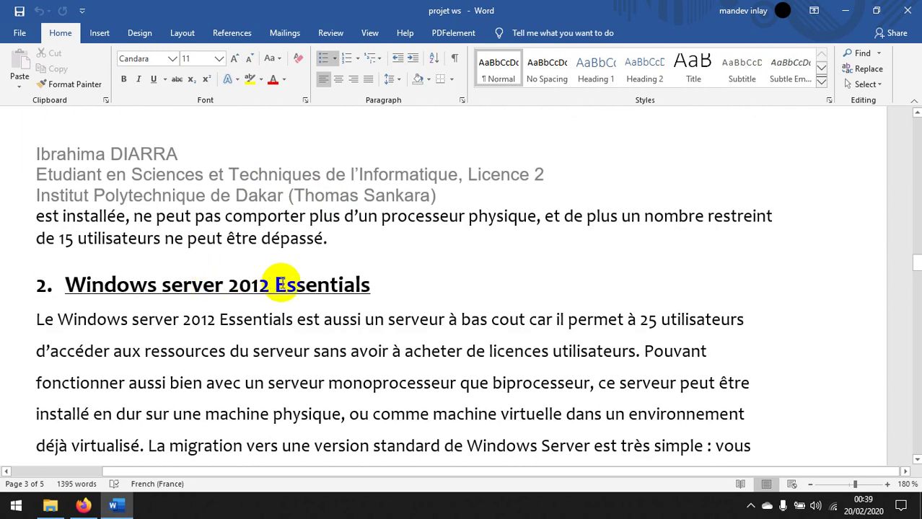
click(371, 279)
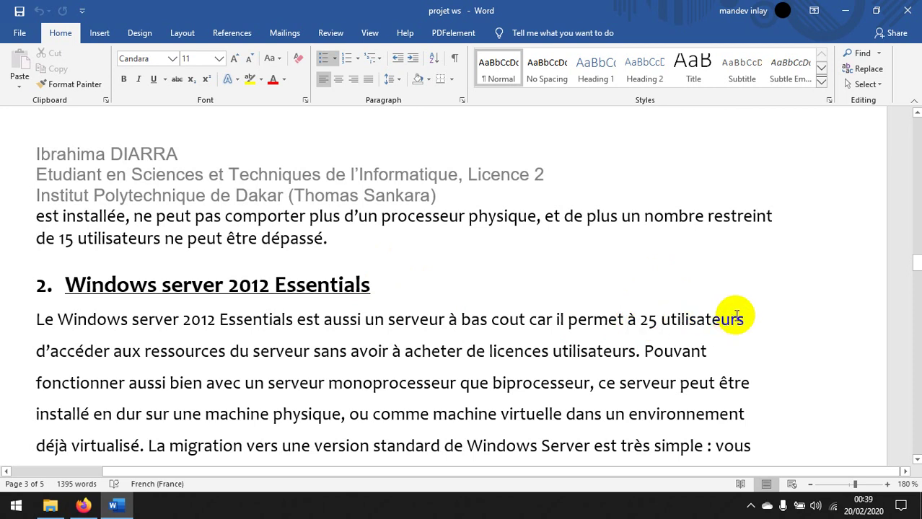
Read the Essentials, Standard and Datacenter edition sections and the paragraph on Windows Server 2012 R2
scroll(754, 321, down, 5)
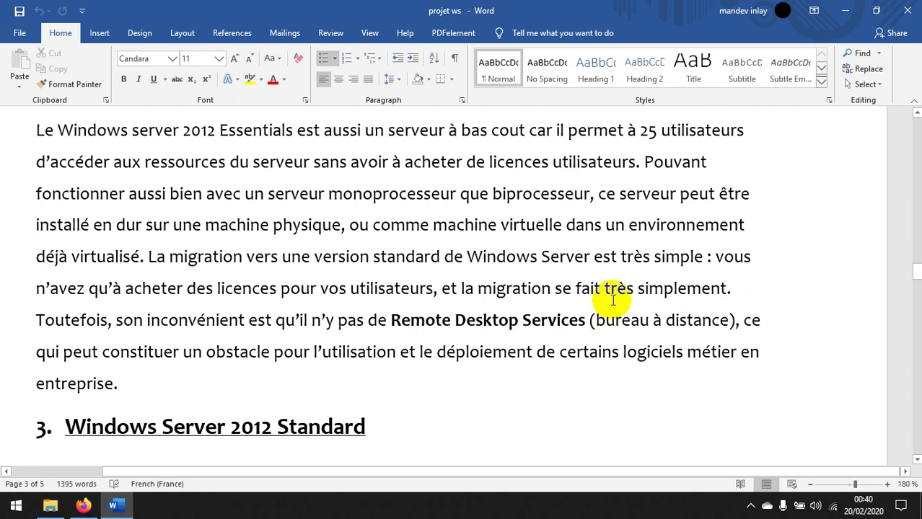
scroll(694, 296, down, 5)
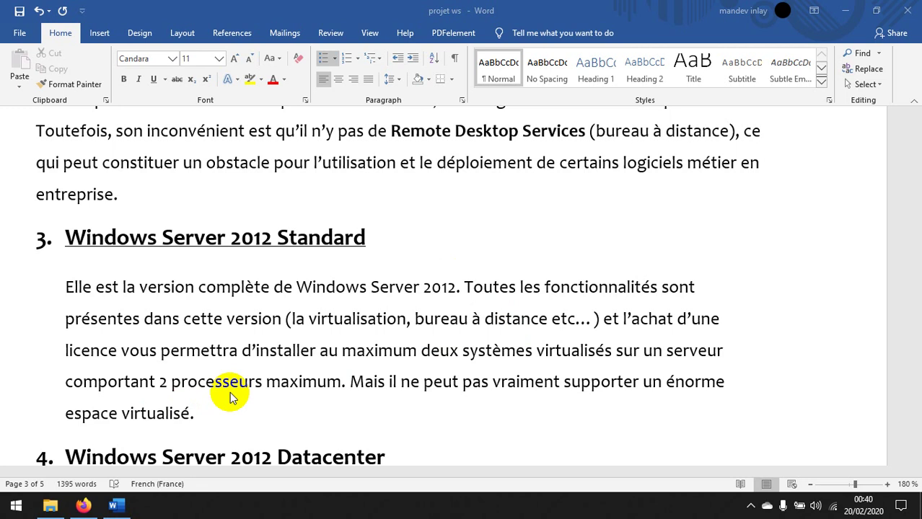
scroll(231, 398, down, 3)
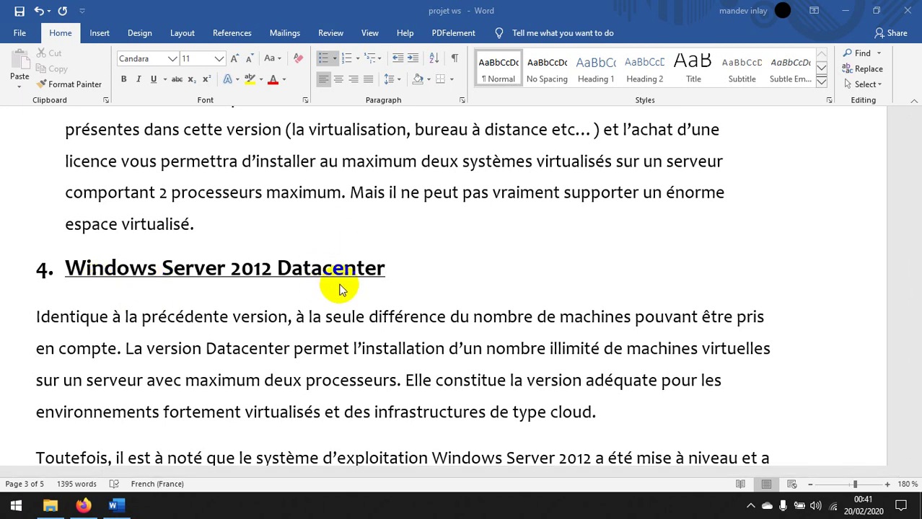
scroll(354, 307, down, 3)
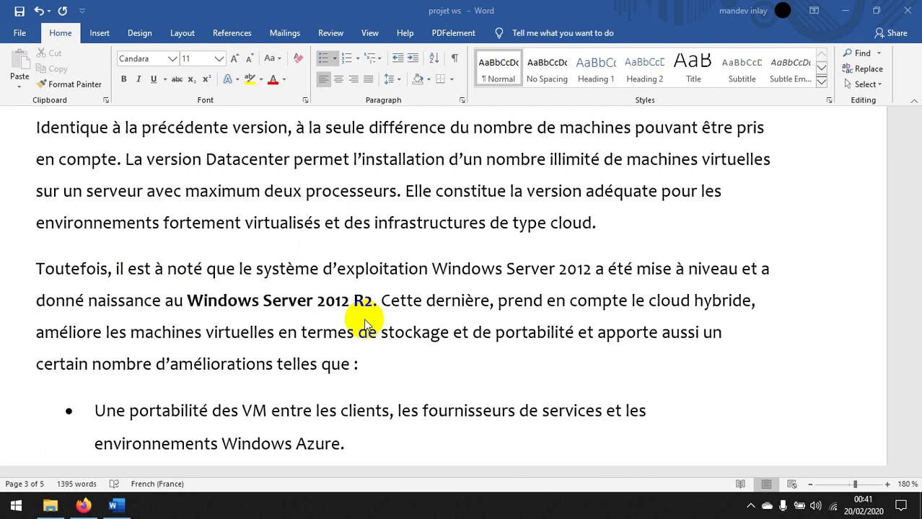
double_click(364, 308)
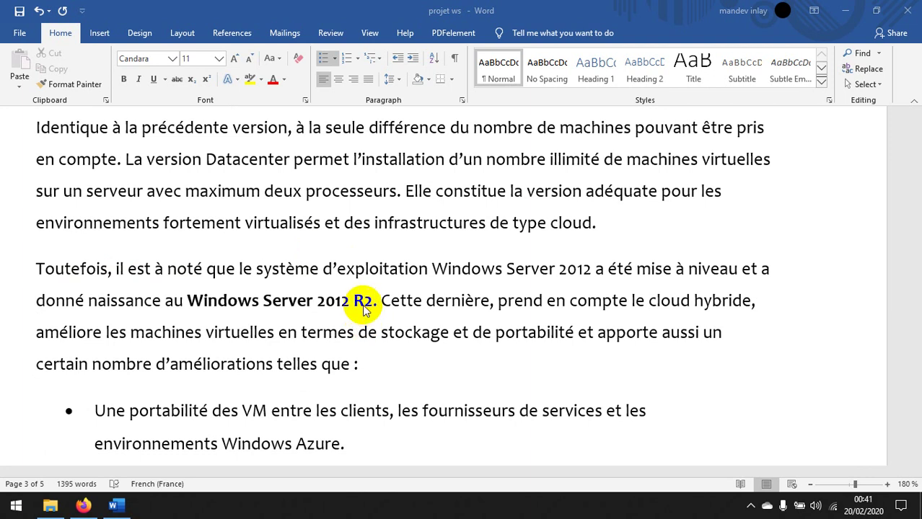
click(369, 307)
scroll(390, 312, up, 1)
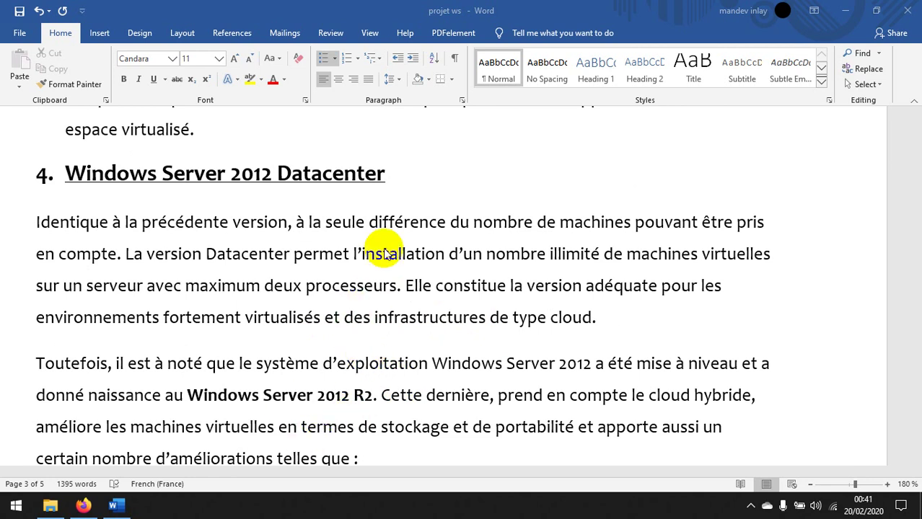
Look back over the Windows Server 2012 Essentials and Standard sections, and minimise the document
scroll(384, 253, up, 6)
scroll(390, 245, up, 3)
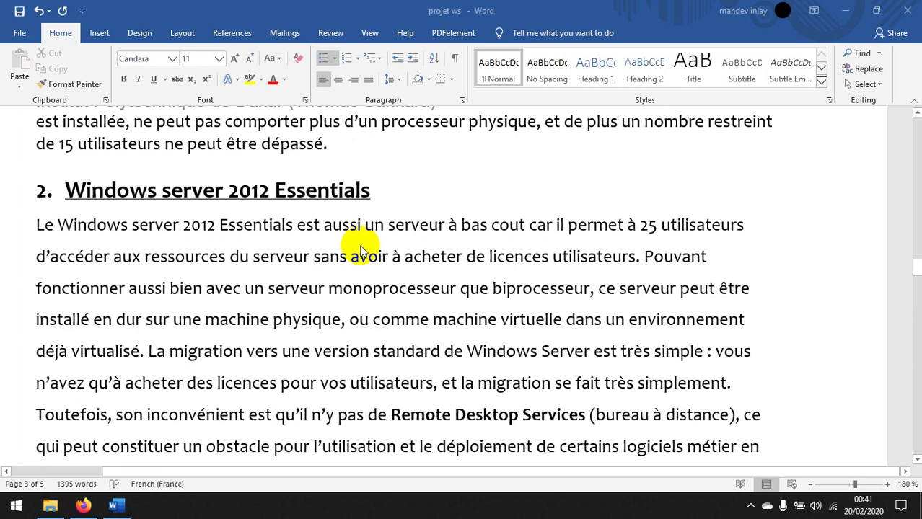
scroll(253, 222, down, 3)
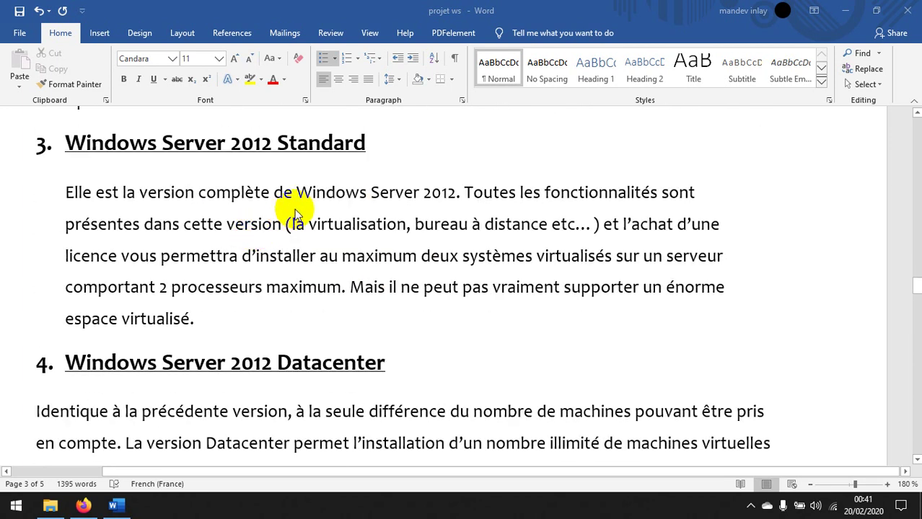
click(844, 11)
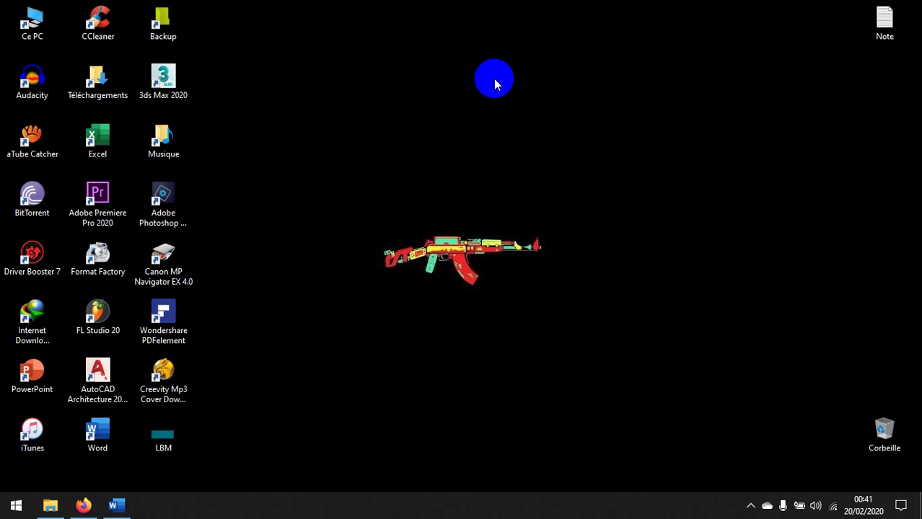
Run the VMware-workstation-full-14.0.0-6661328 installer from the VMware Workstation Pro folder on USB drive E: and proceed to the license agreement
mouse_move(44, 511)
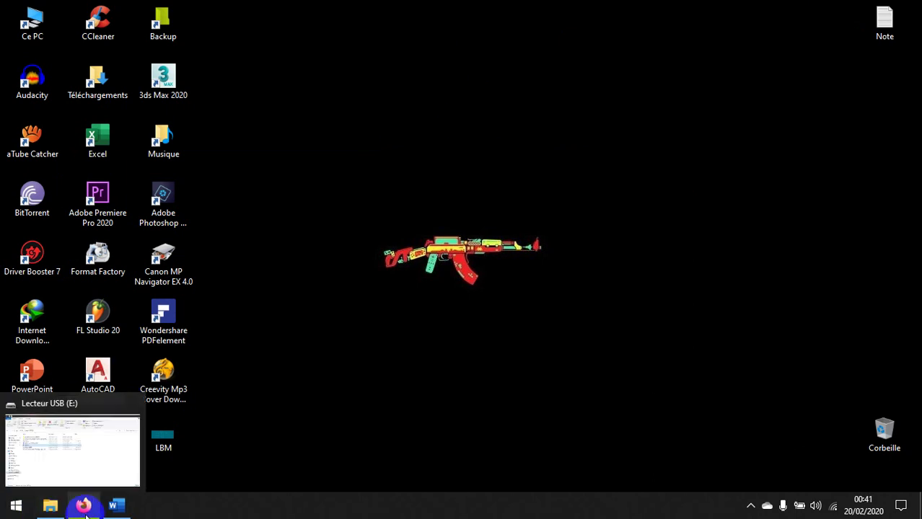
click(81, 464)
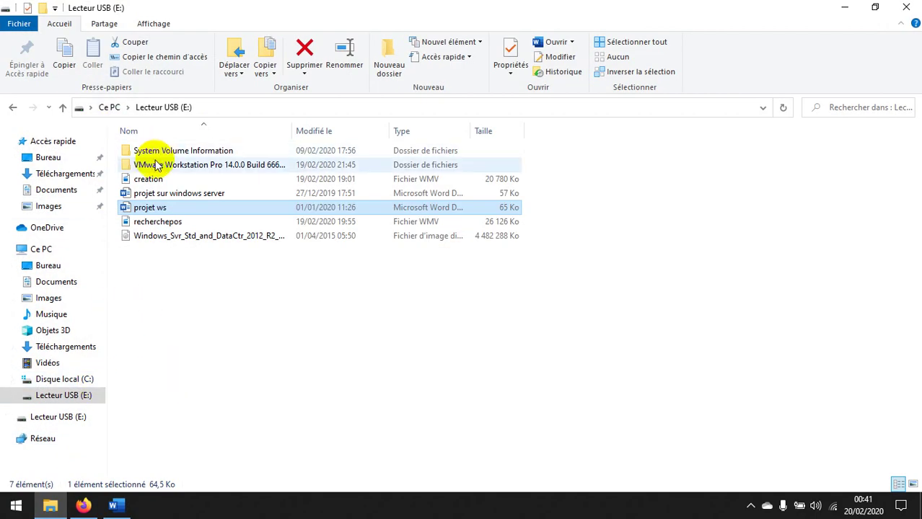
double_click(242, 166)
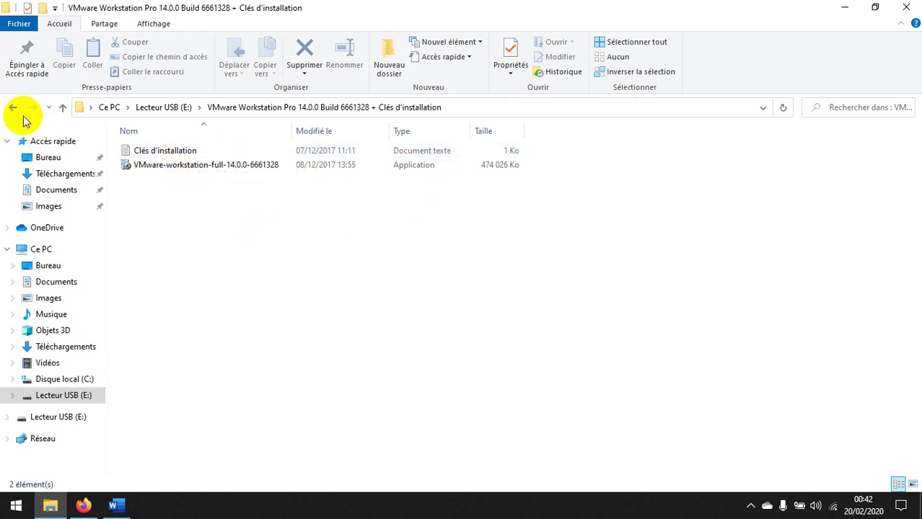
double_click(225, 167)
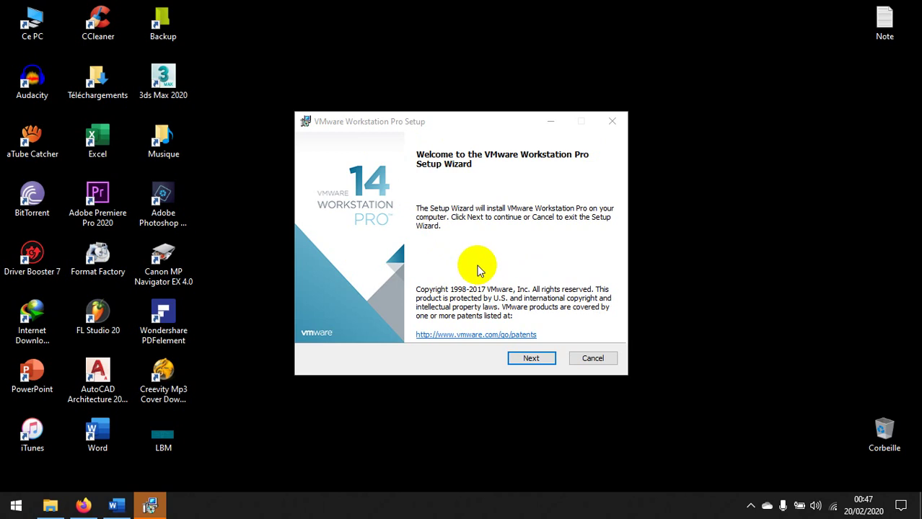
click(531, 358)
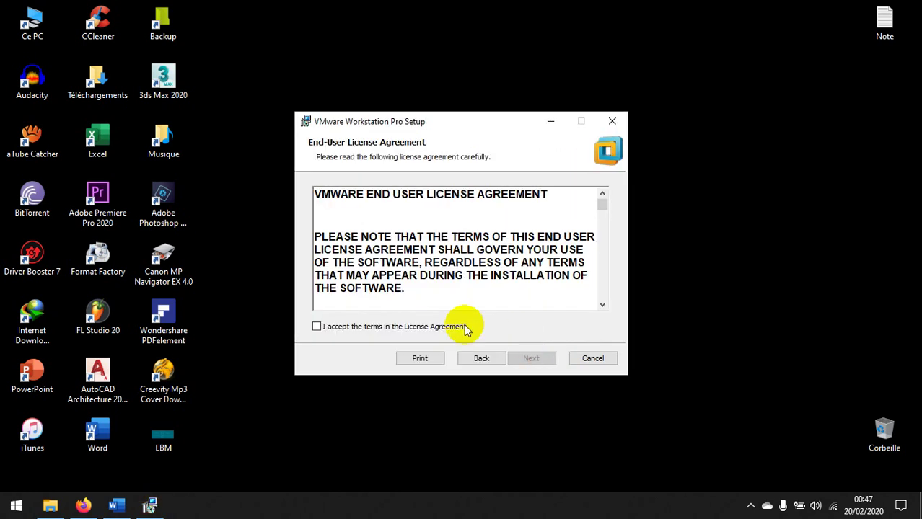
Accept the license agreement terms and include the Enhanced Keyboard Driver in the custom setup, keeping the default install location
click(399, 327)
click(532, 358)
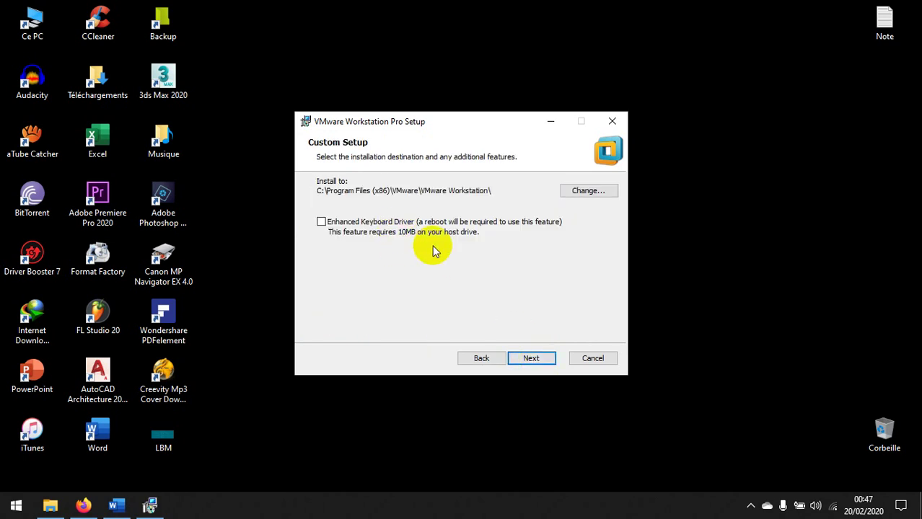
click(354, 222)
click(532, 358)
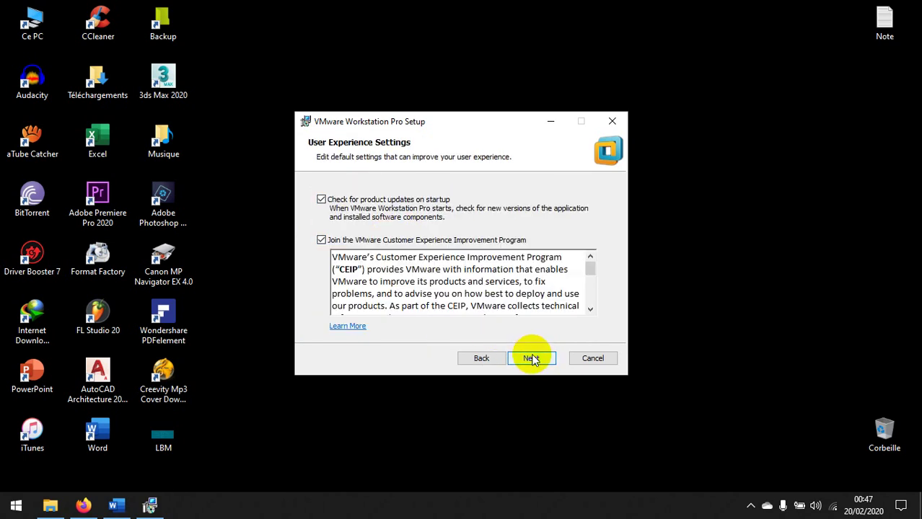
Keep the default user experience settings and both the Desktop and Start Menu shortcuts, and start the installation
click(533, 359)
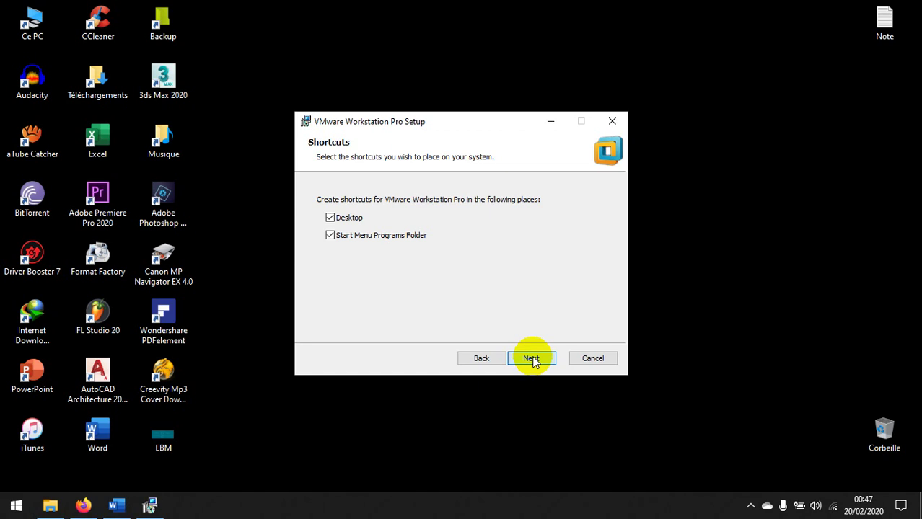
click(531, 358)
click(531, 358)
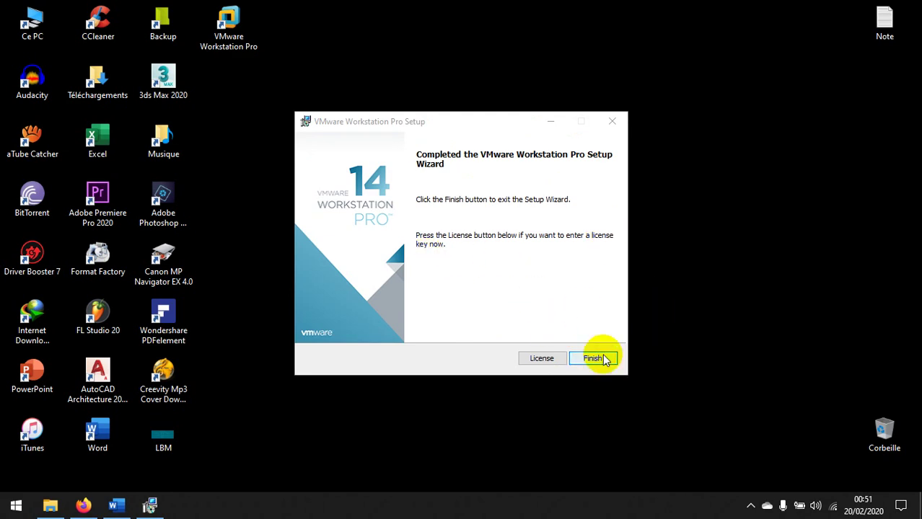
Bring up the setup's license key entry and copy the first key from the Clés d'installation text file on USB drive E:
click(541, 358)
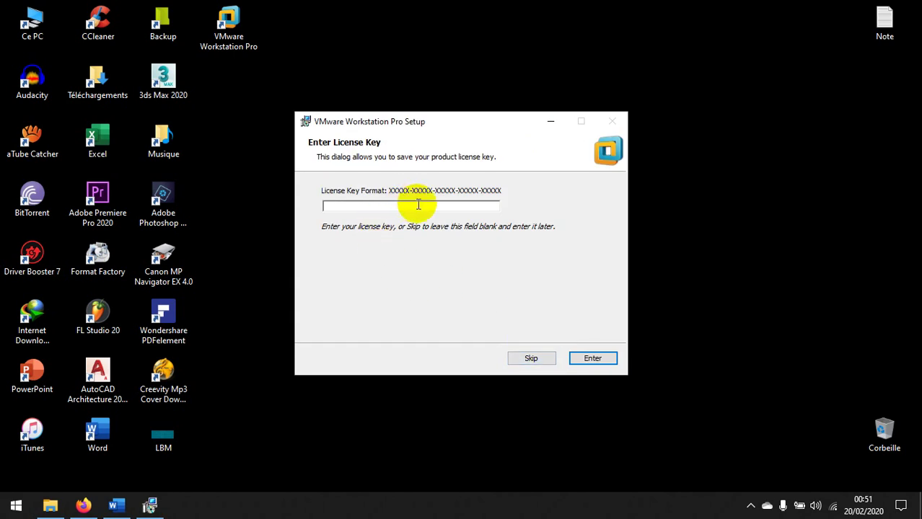
click(57, 511)
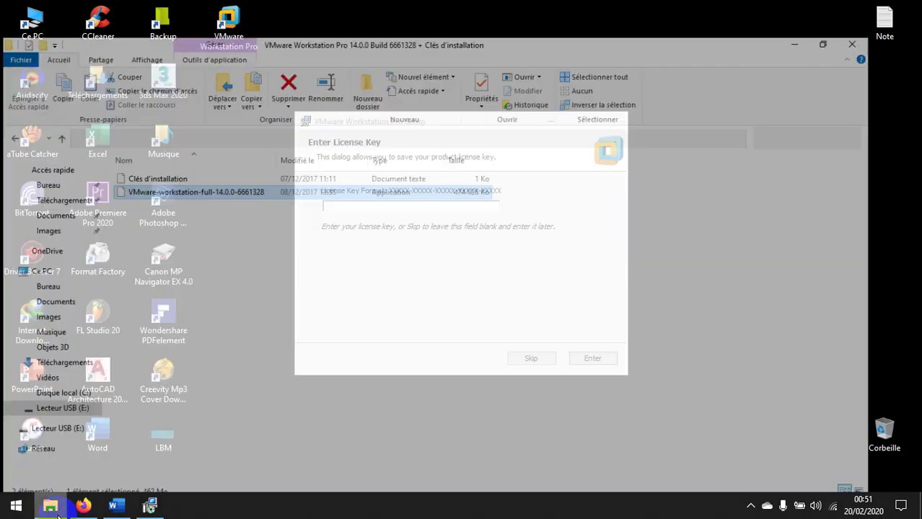
click(258, 151)
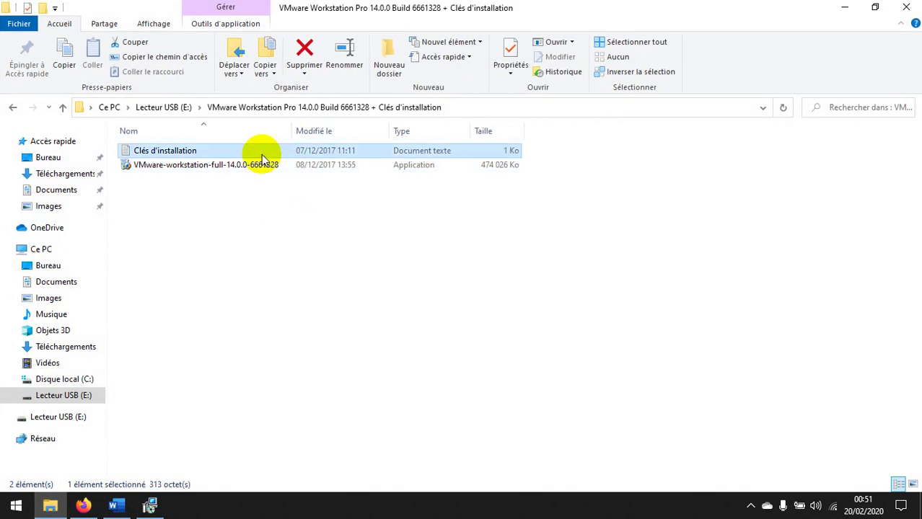
double_click(250, 151)
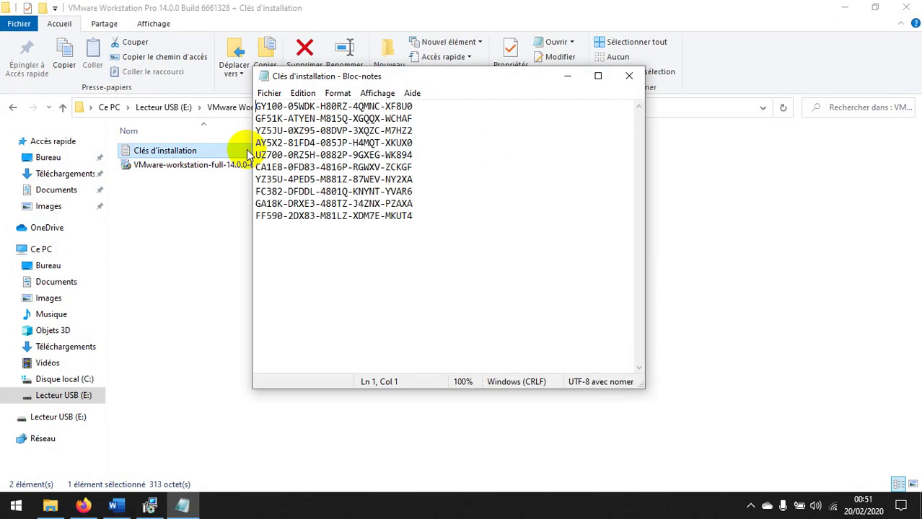
click(409, 106)
drag(409, 106, 245, 106)
key(ctrl+c)
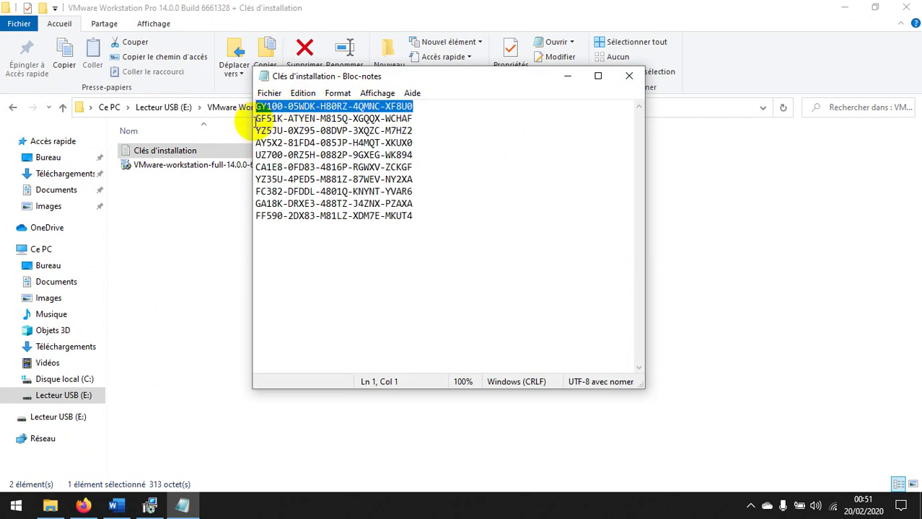
Minimise the text file and folder windows, paste the license key into the setup's license key field, and finish the installation
click(567, 76)
click(844, 7)
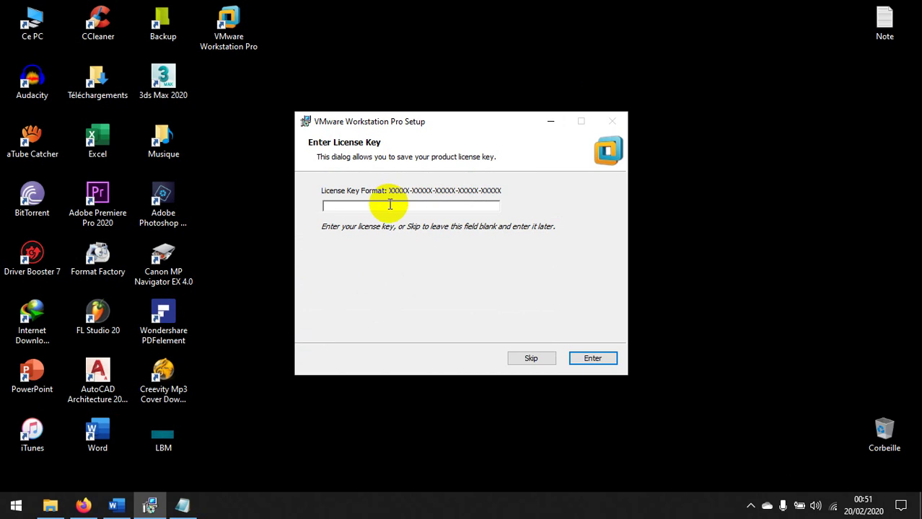
key(ctrl+v)
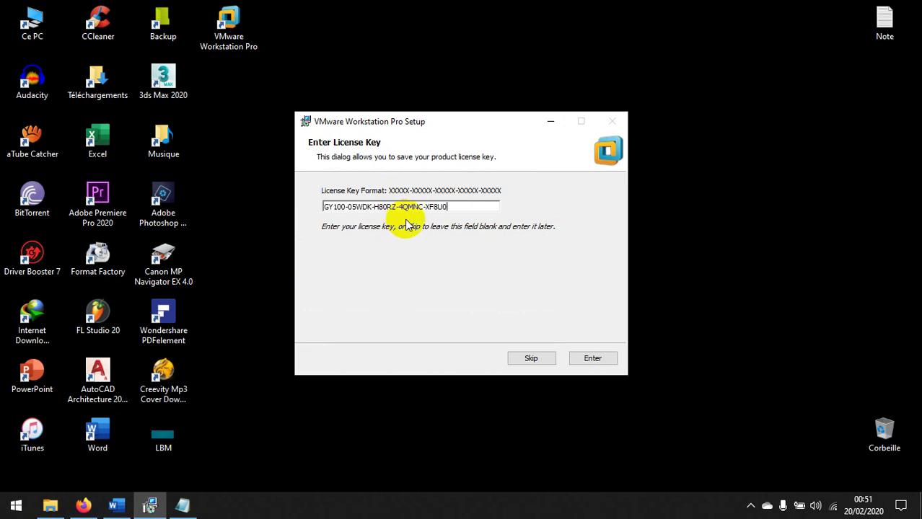
click(589, 360)
click(594, 359)
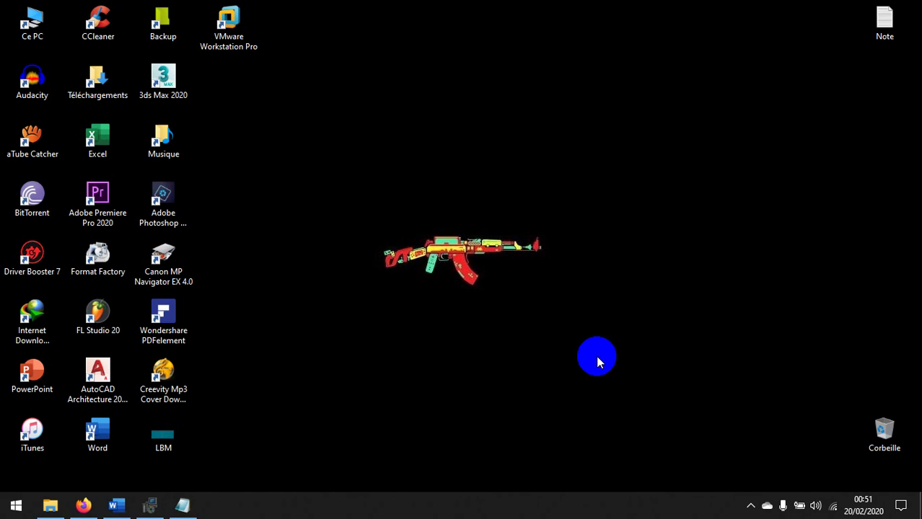